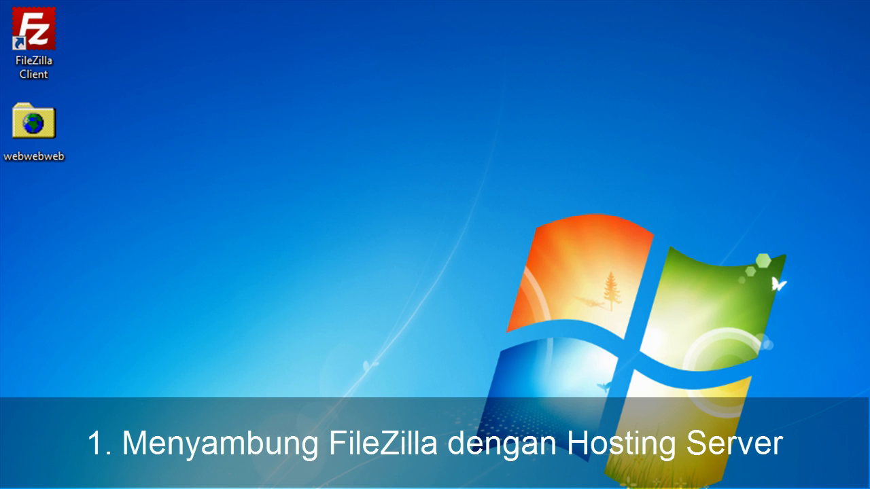
- Launch FileZilla Client from its desktop shortcut
{"action": "left_click", "coordinate": [39, 37]}
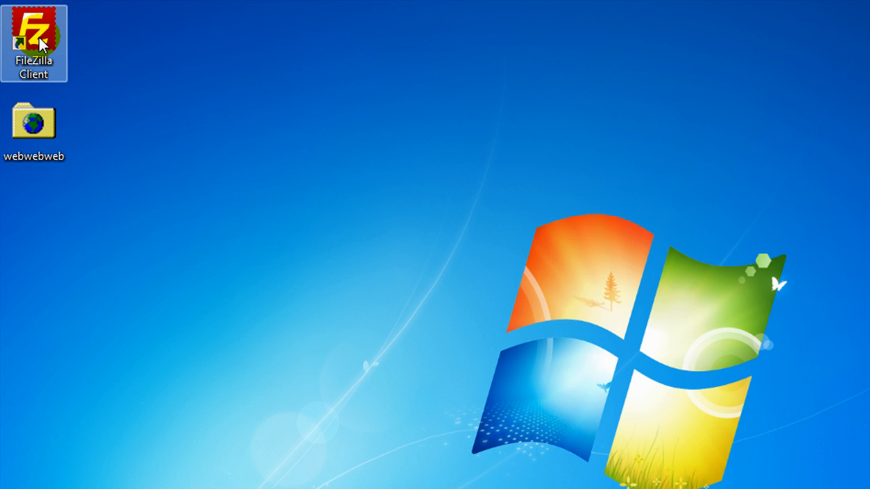
{"action": "double_click", "coordinate": [39, 38]}
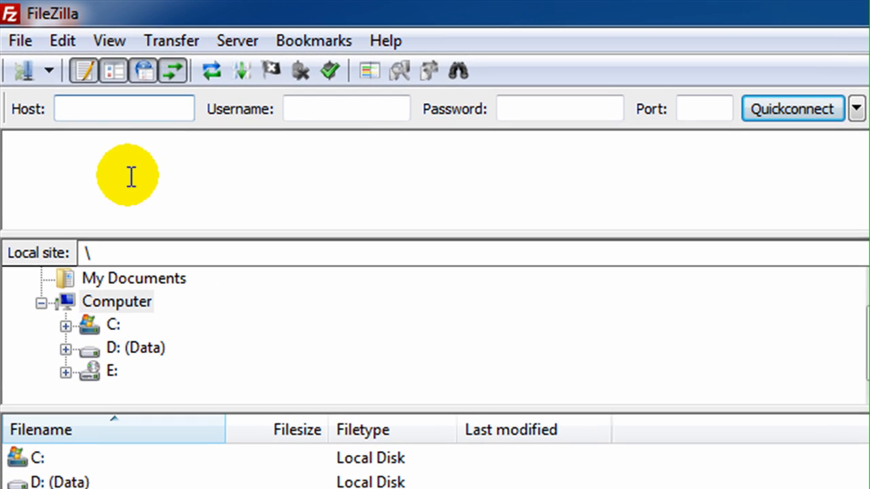
- In the Site Manager, create a new site under My Sites named 'Website pertama saya'
{"action": "left_click", "coordinate": [26, 42]}
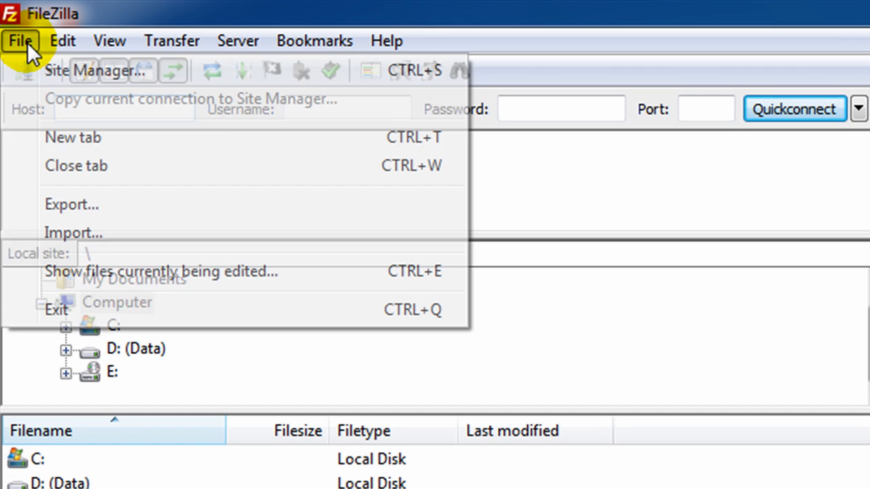
{"action": "left_click", "coordinate": [134, 71]}
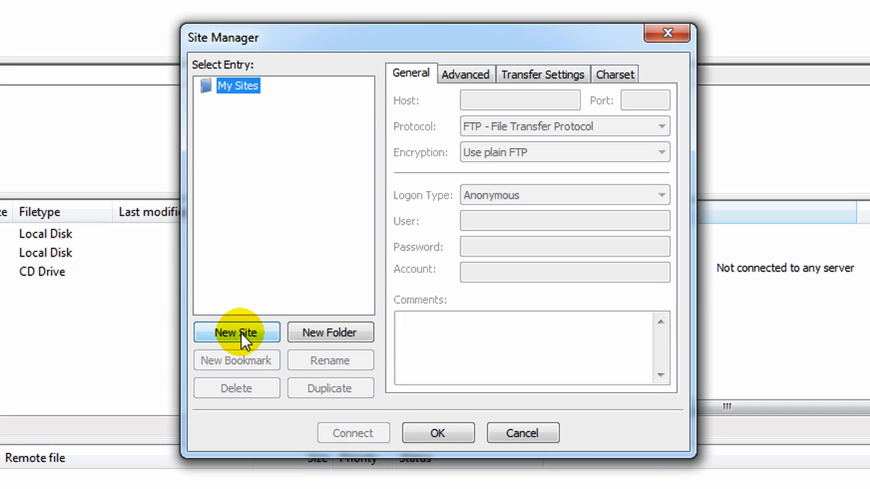
{"action": "left_click", "coordinate": [239, 332]}
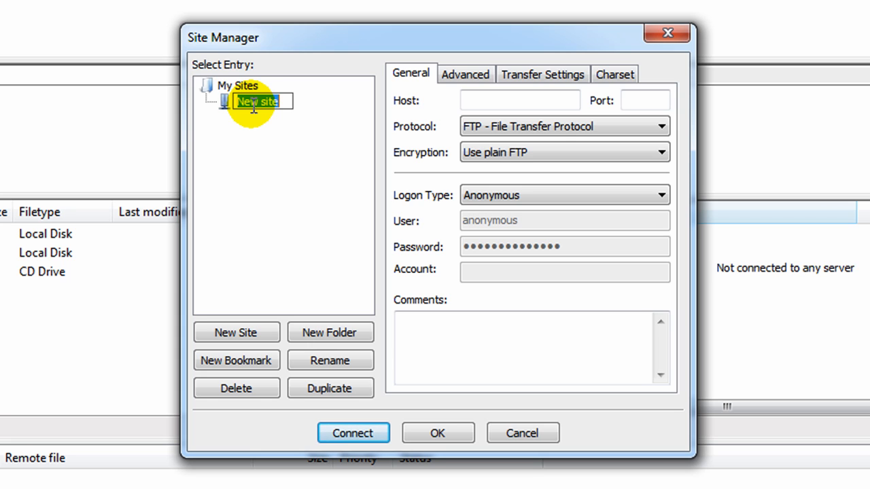
{"action": "type", "text": "Web"}
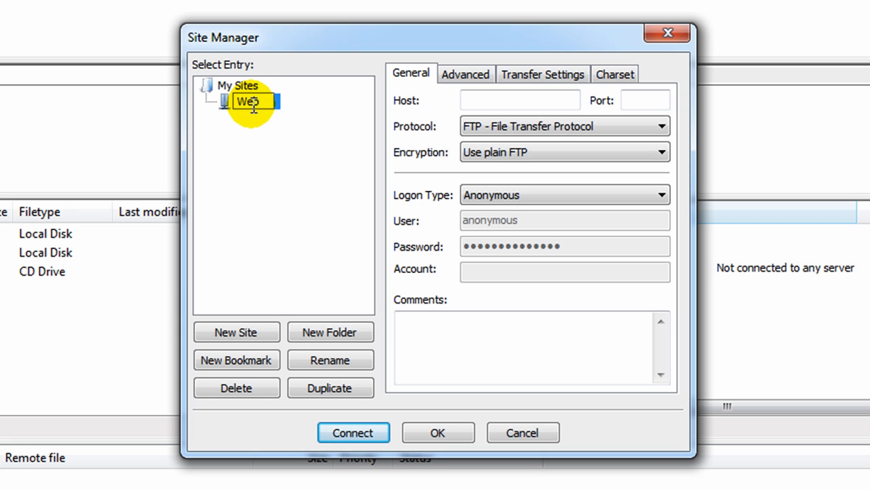
{"action": "type", "text": "site pert"}
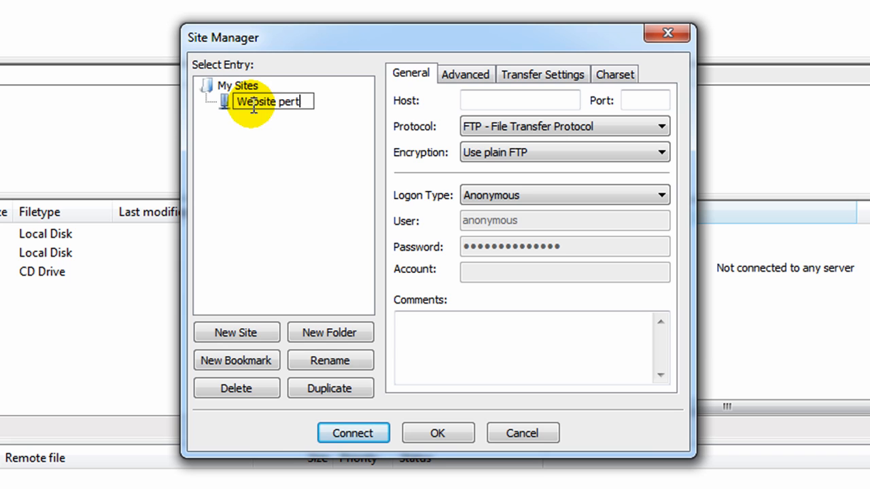
{"action": "type", "text": "ama saya"}
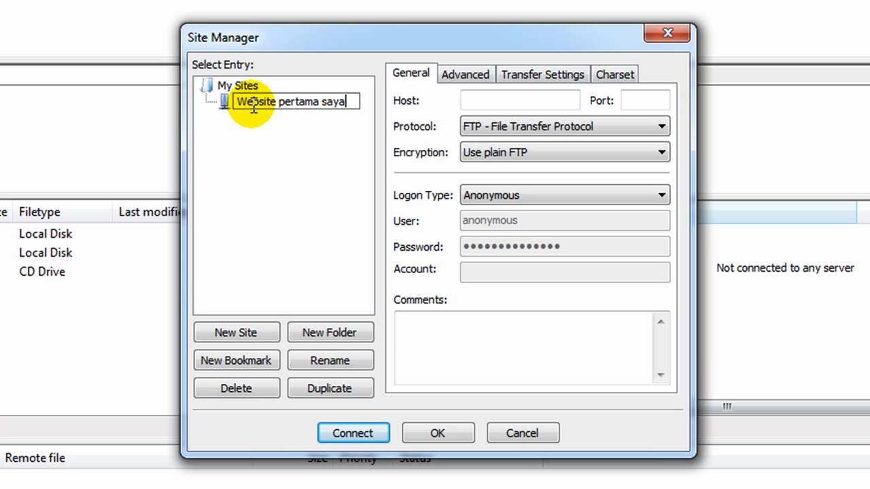
{"action": "key", "text": "Return"}
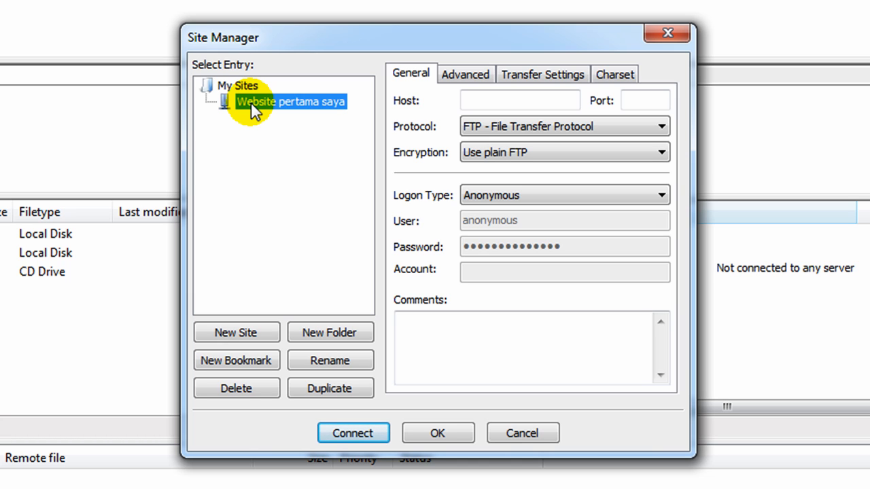
{"action": "left_click", "coordinate": [251, 102]}
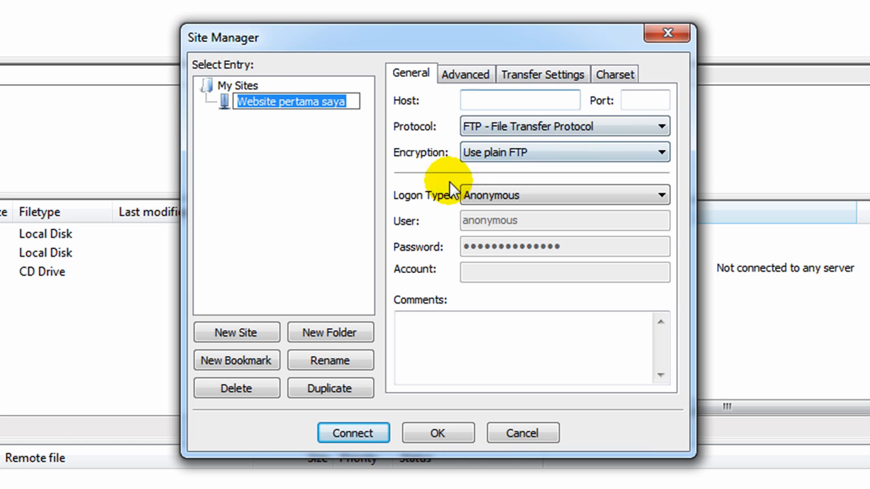
- Enter ftp.domain.com as the site's Host address
{"action": "left_click", "coordinate": [484, 102]}
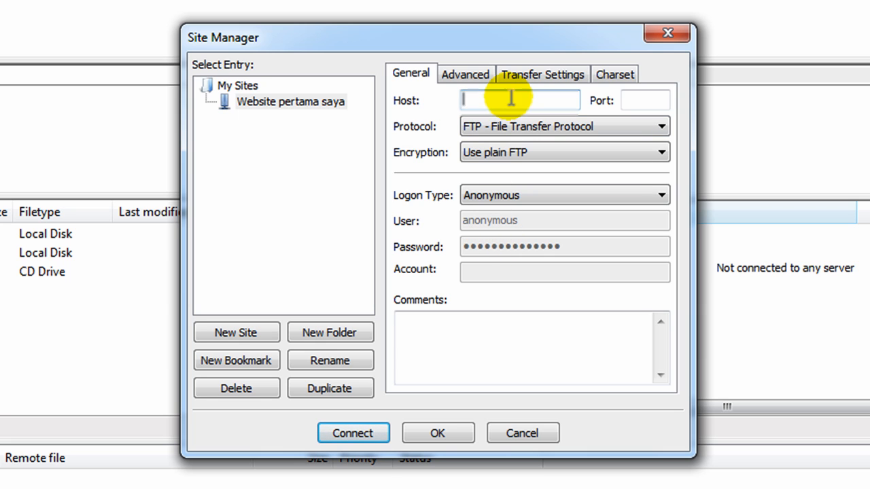
{"action": "type", "text": "ftp."}
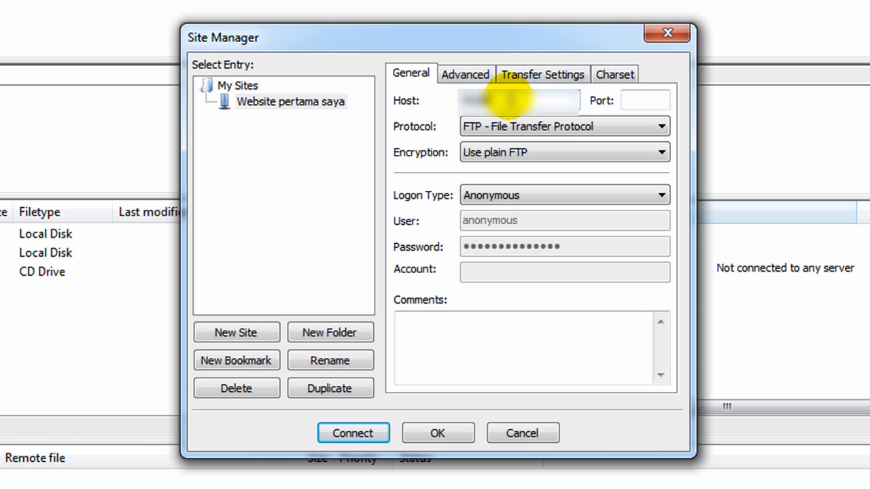
{"action": "type", "text": "domain.com"}
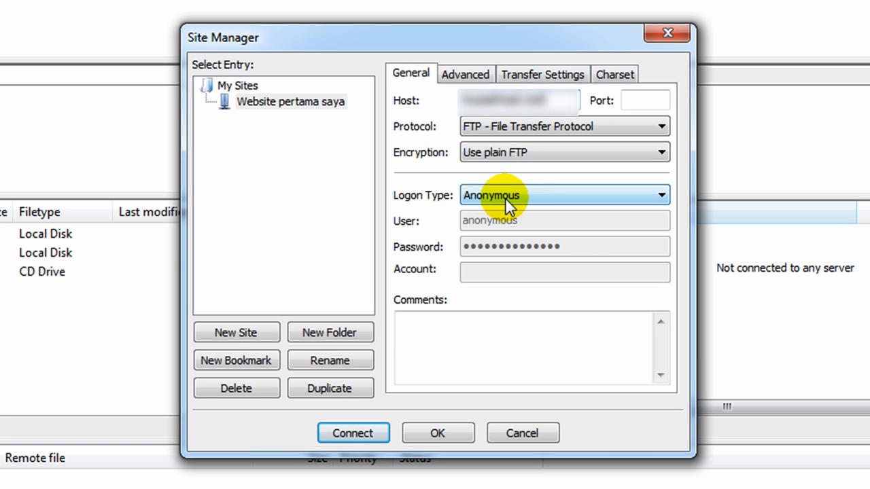
- Set Normal logon with the hosting account's username and password, then connect to the site
{"action": "left_click", "coordinate": [511, 197]}
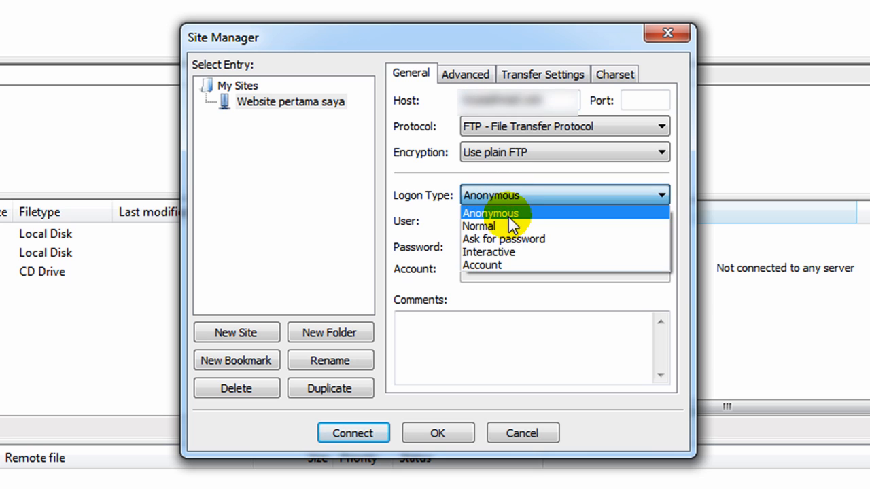
{"action": "left_click", "coordinate": [511, 227]}
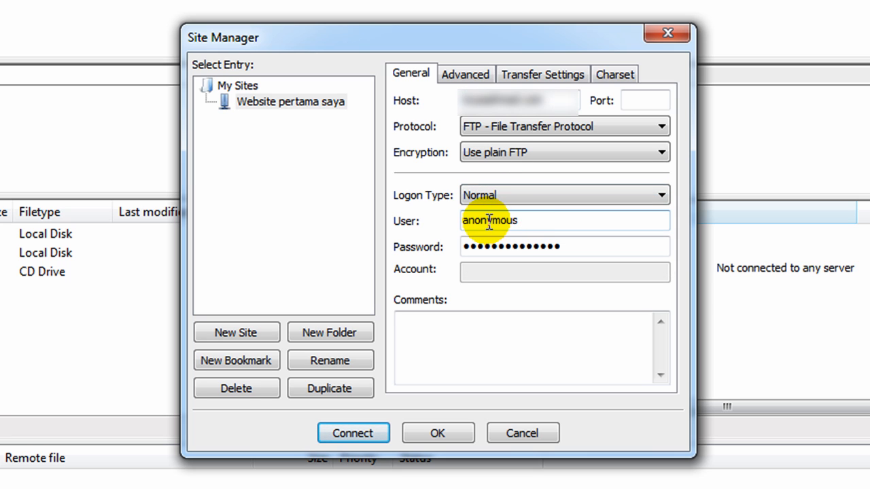
{"action": "left_click_drag", "start_coordinate": [529, 220], "coordinate": [444, 229]}
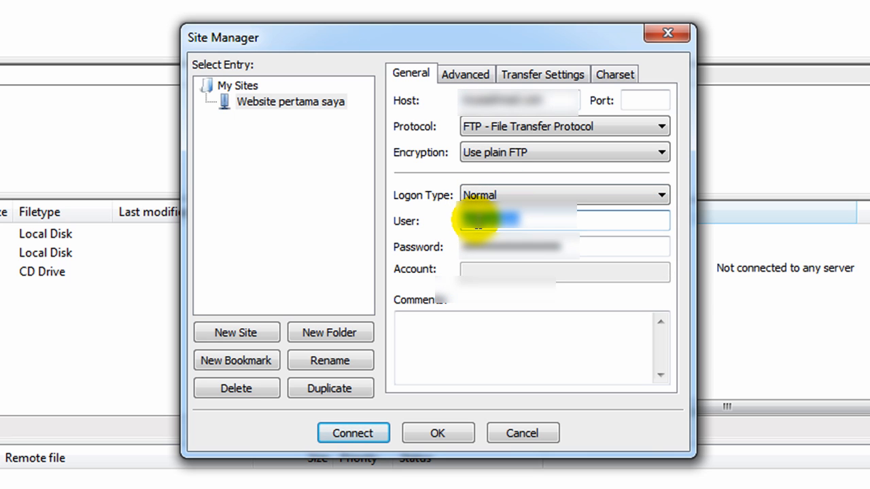
{"action": "key", "text": "BackSpace"}
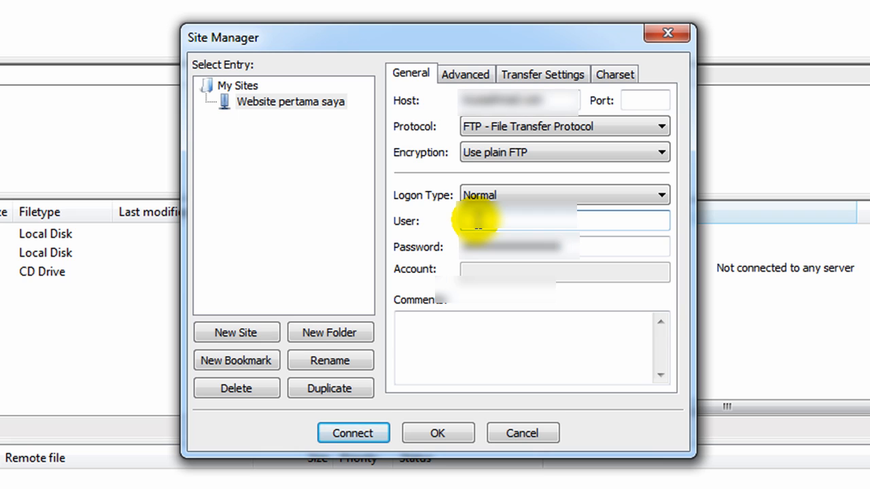
{"action": "type", "text": "musa"}
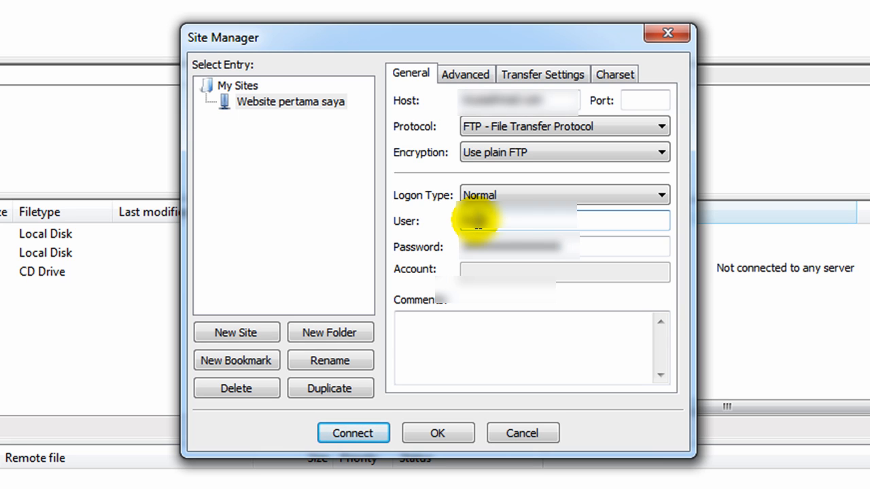
{"action": "type", "text": "ahmad"}
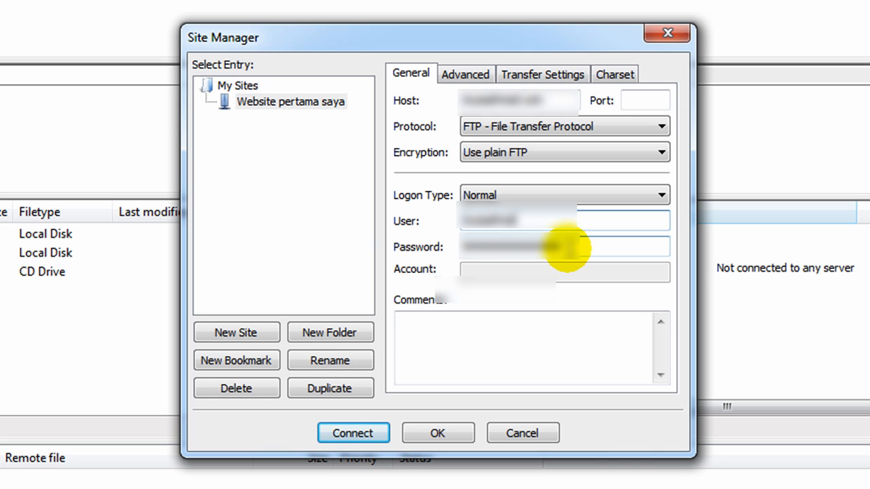
{"action": "left_click_drag", "start_coordinate": [569, 249], "coordinate": [385, 270]}
{"action": "key", "text": "BackSpace"}
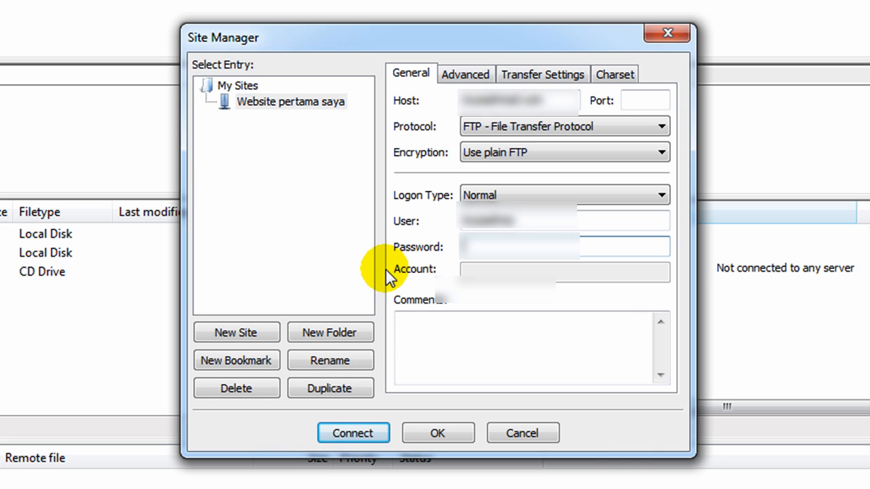
{"action": "type", "text": "****************"}
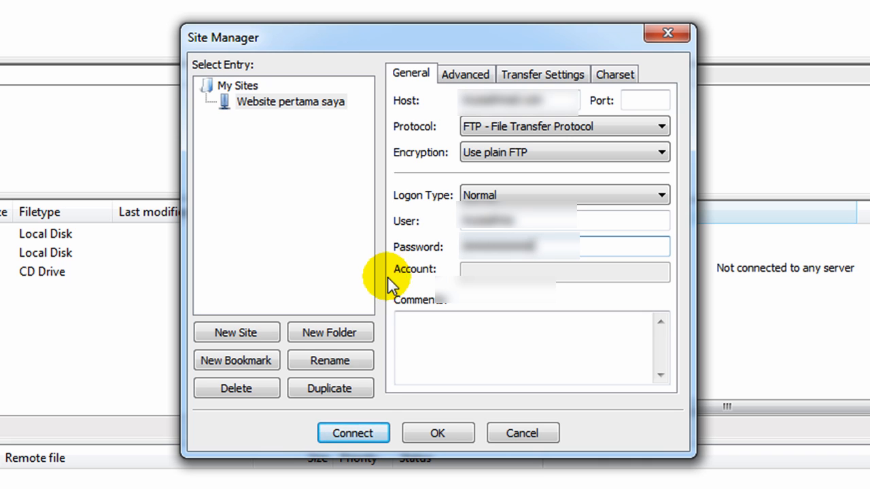
{"action": "left_click", "coordinate": [353, 433]}
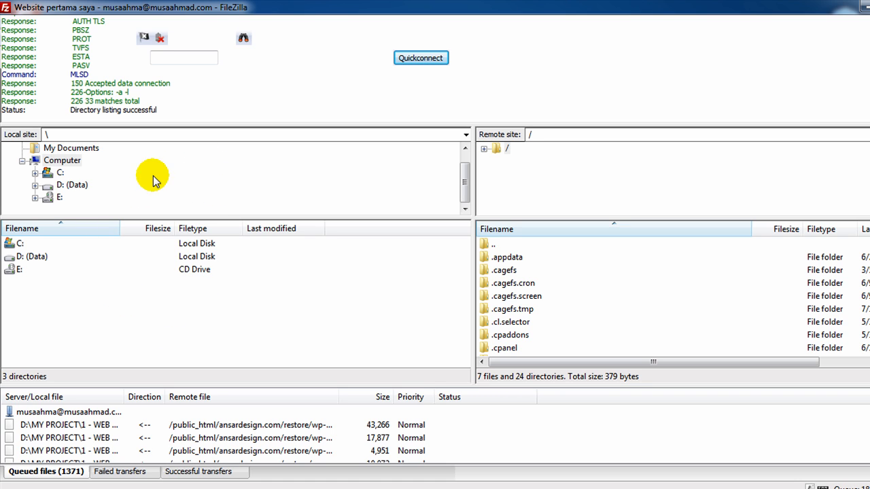
{"action": "left_click_drag", "start_coordinate": [175, 270], "coordinate": [183, 302]}
{"action": "left_click", "coordinate": [190, 302]}
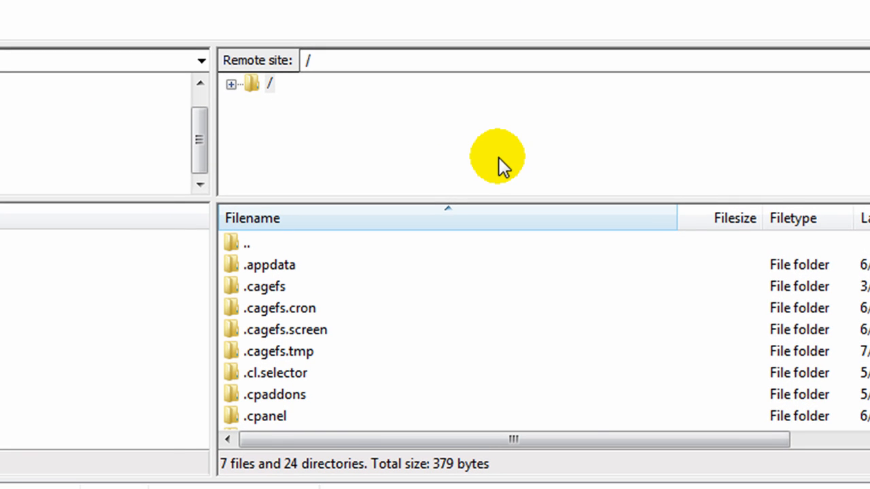
{"action": "left_click", "coordinate": [235, 82]}
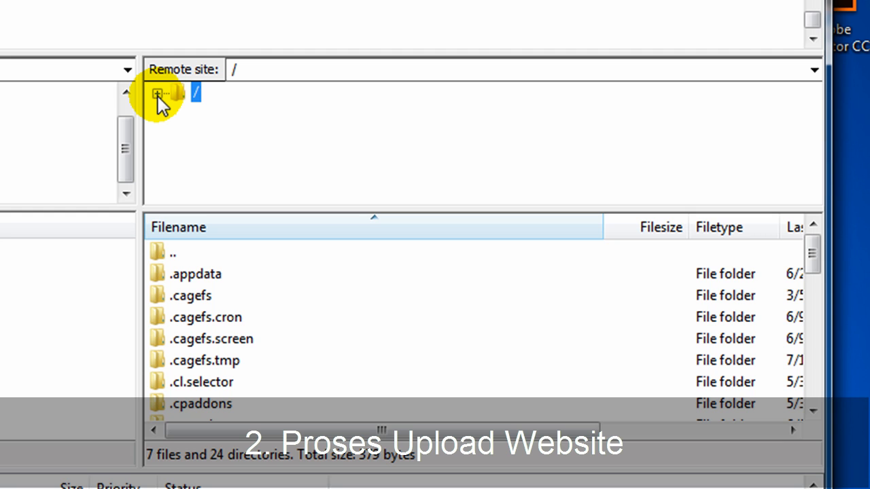
- Expand the remote root folder / and select public_html as the upload destination
{"action": "left_click", "coordinate": [157, 94]}
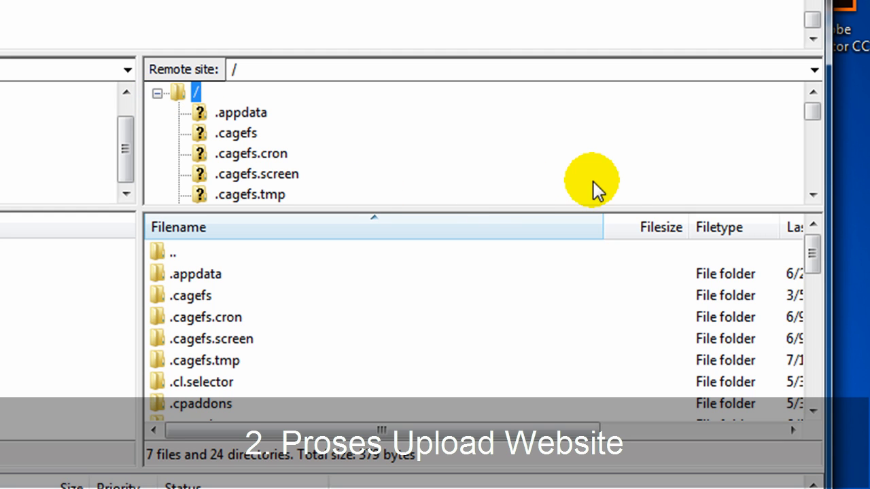
{"action": "left_click", "coordinate": [813, 195]}
{"action": "left_click", "coordinate": [812, 195]}
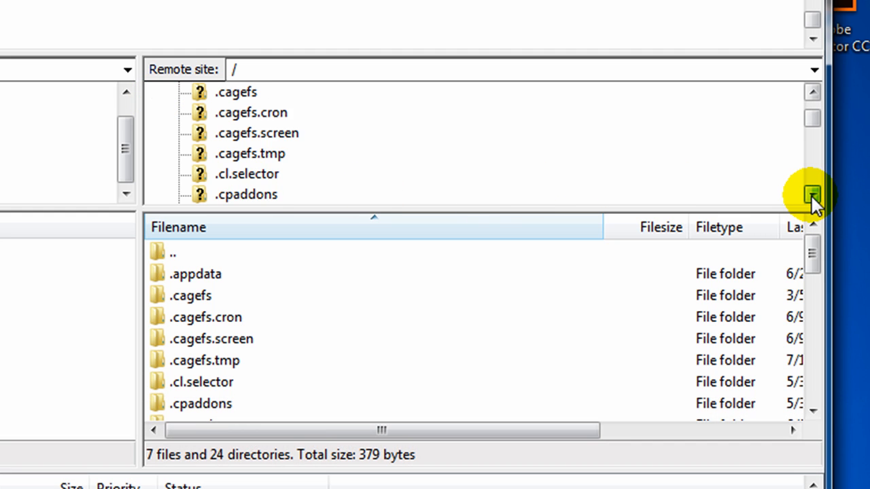
{"action": "double_click", "coordinate": [813, 195]}
{"action": "double_click", "coordinate": [812, 195]}
{"action": "double_click", "coordinate": [813, 195]}
{"action": "double_click", "coordinate": [812, 195]}
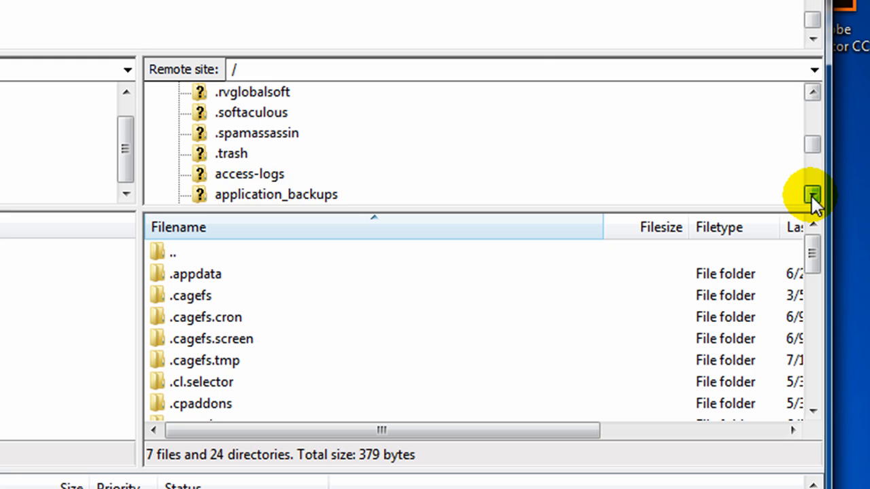
{"action": "double_click", "coordinate": [812, 196]}
{"action": "left_click", "coordinate": [812, 195]}
{"action": "left_click", "coordinate": [812, 195]}
{"action": "triple_click", "coordinate": [812, 195]}
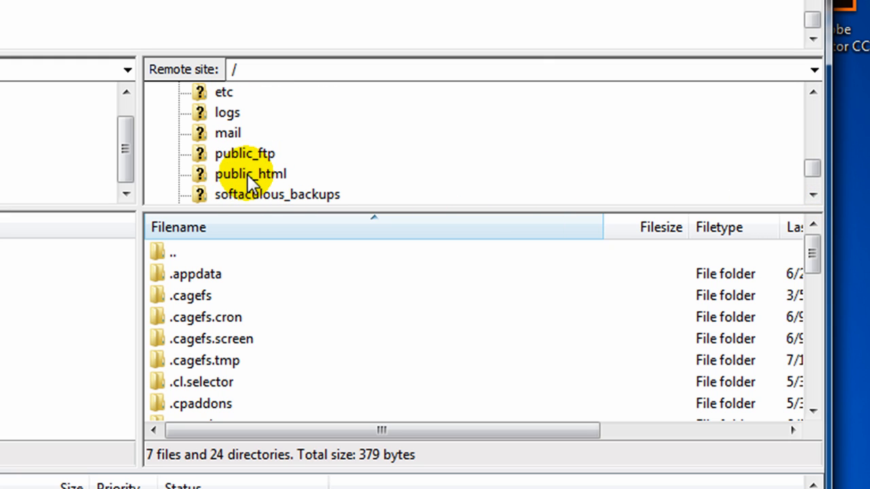
{"action": "left_click", "coordinate": [212, 174]}
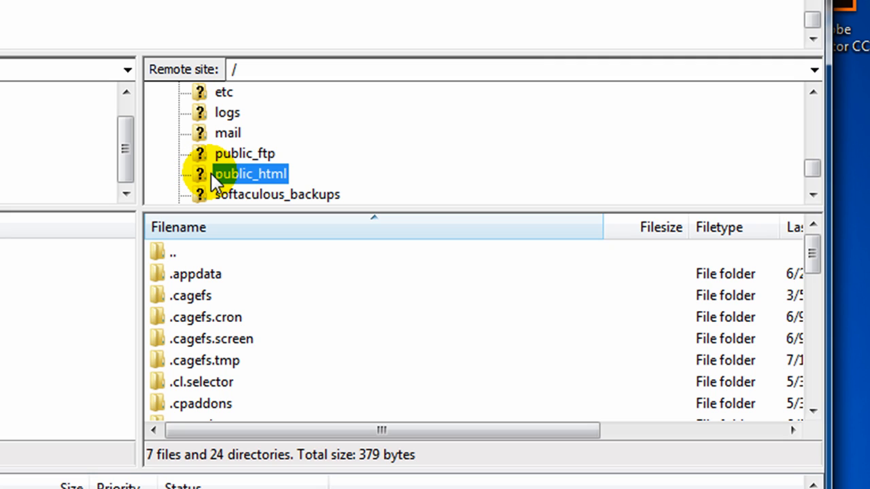
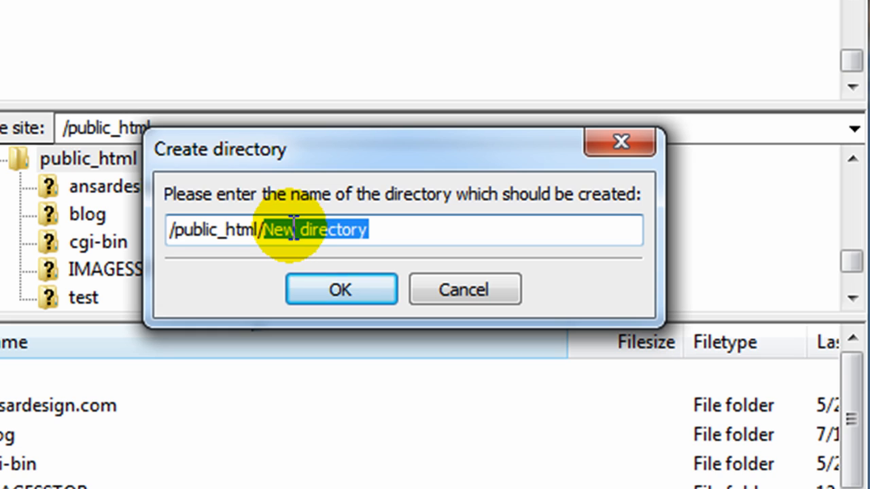
- Name the new remote directory 'websaya' in /public_html and confirm its creation
{"action": "left_click", "coordinate": [267, 230]}
{"action": "left_click_drag", "start_coordinate": [266, 229], "coordinate": [400, 239]}
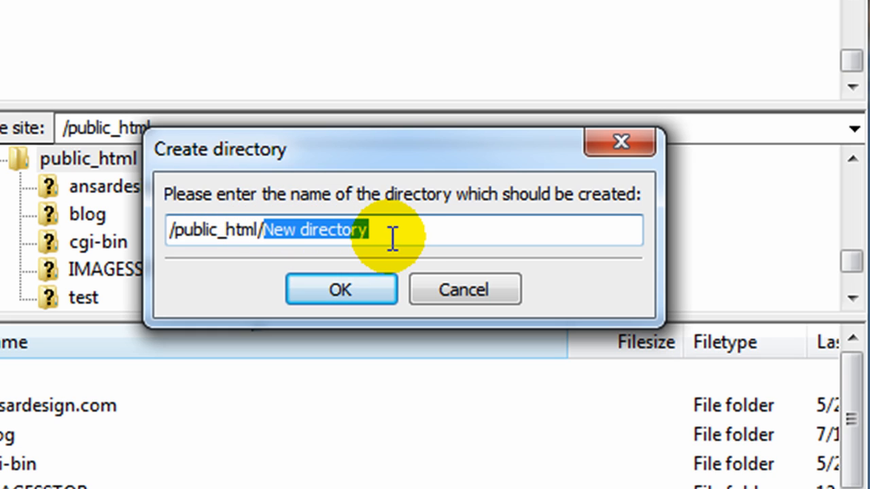
{"action": "key", "text": "BackSpace"}
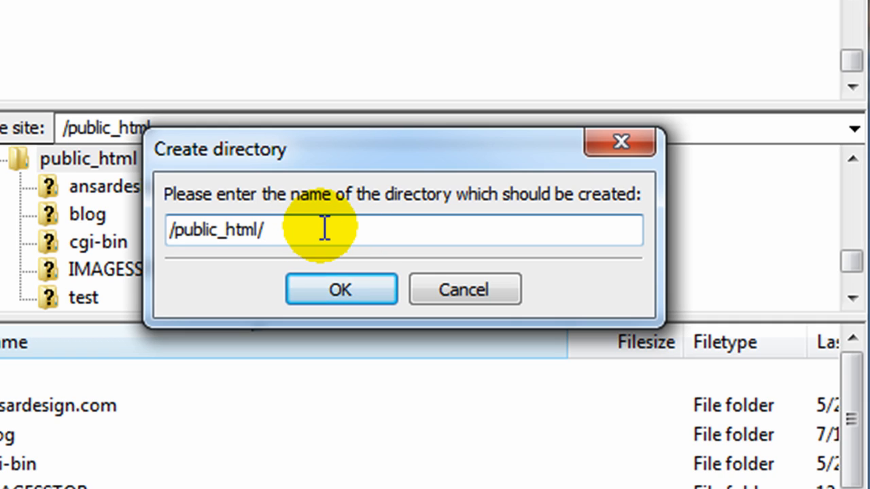
{"action": "type", "text": "websaya"}
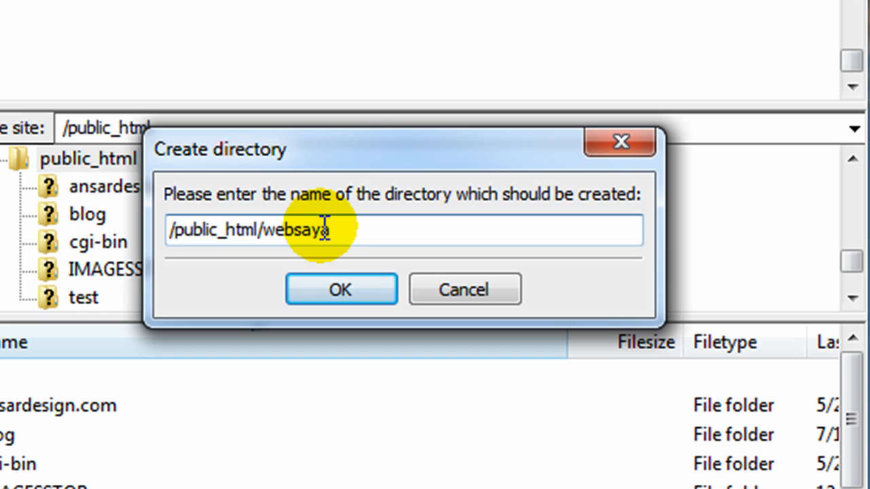
{"action": "left_click_drag", "start_coordinate": [266, 233], "coordinate": [316, 237]}
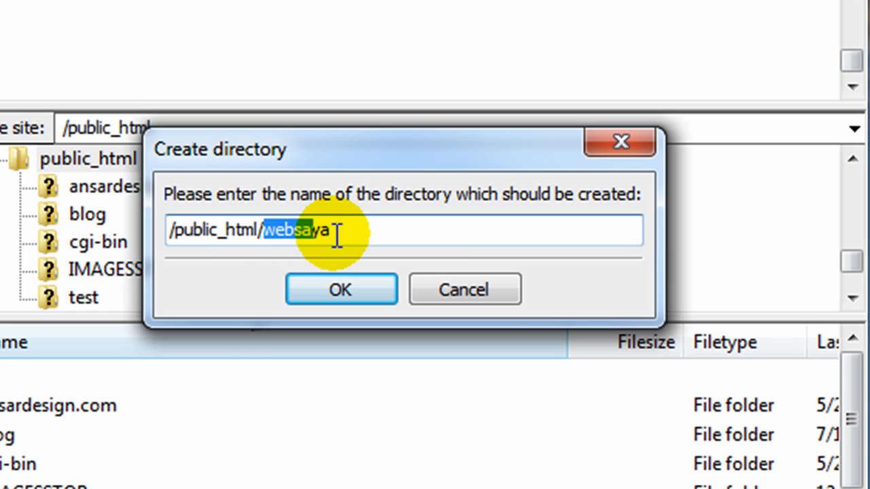
{"action": "left_click", "coordinate": [336, 234]}
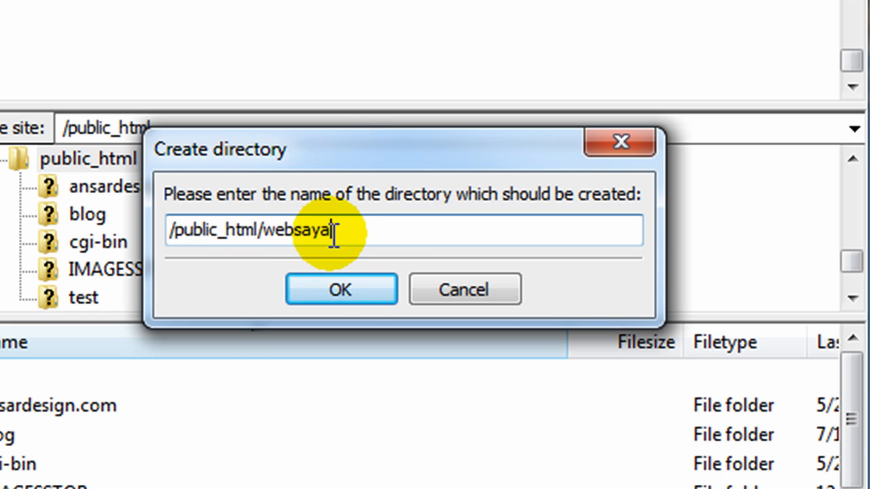
{"action": "left_click", "coordinate": [334, 290]}
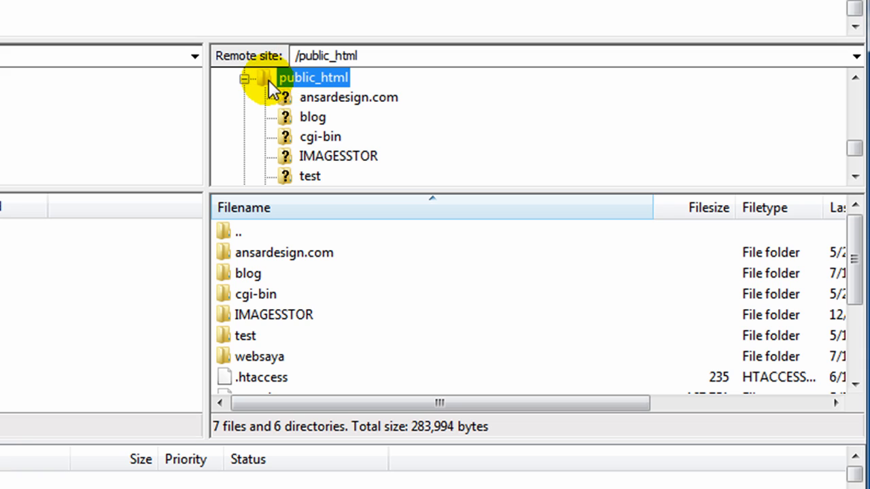
- Open the empty websaya folder and highlight /public_html and websaya in the remote path
{"action": "double_click", "coordinate": [247, 358]}
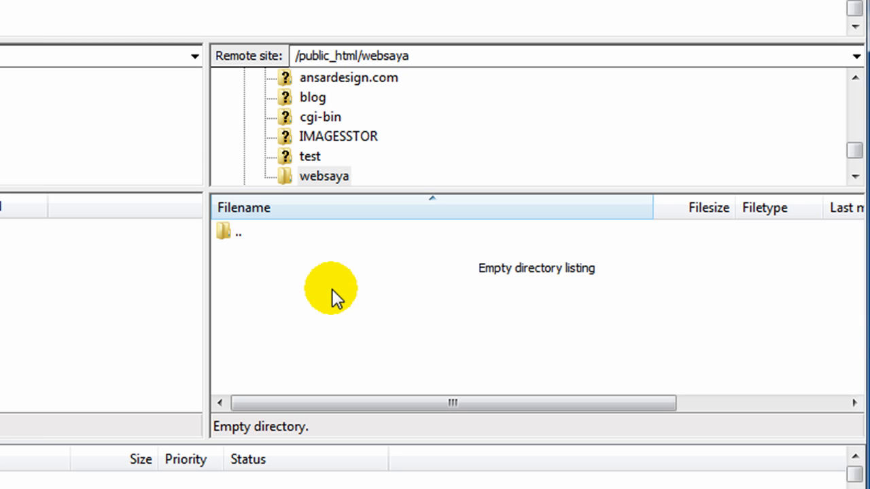
{"action": "left_click", "coordinate": [301, 55]}
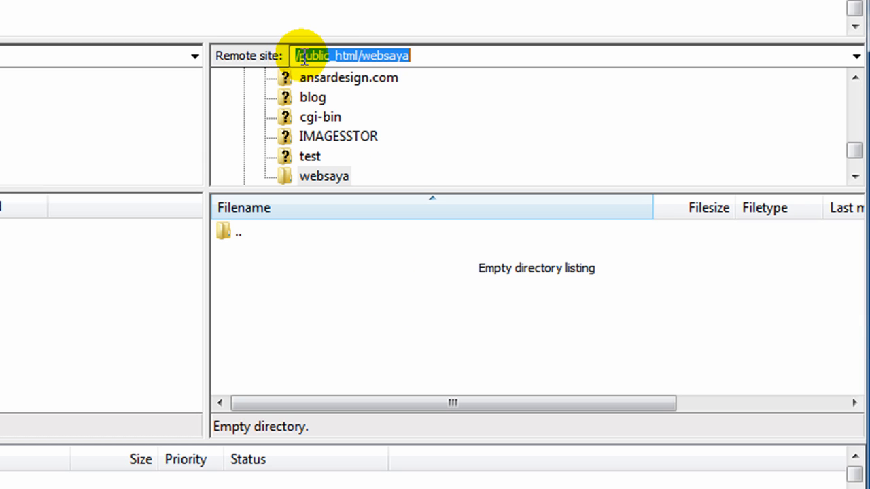
{"action": "left_click", "coordinate": [314, 55]}
{"action": "left_click_drag", "start_coordinate": [296, 56], "coordinate": [357, 55]}
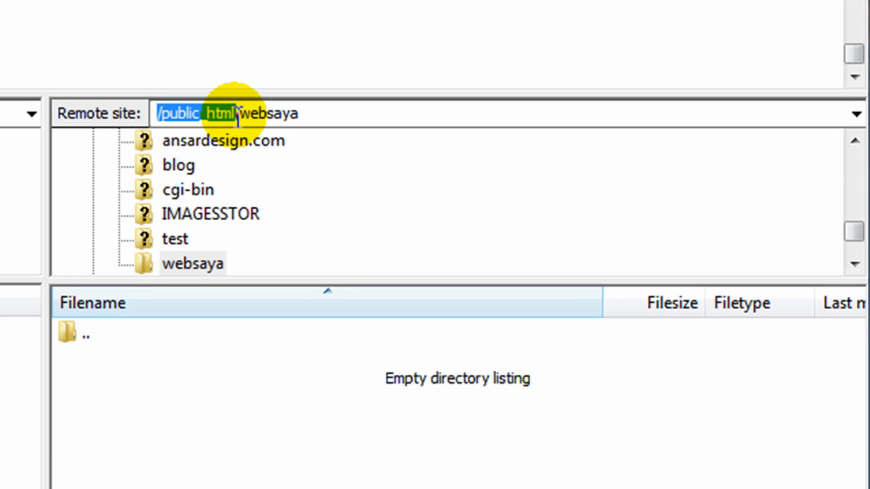
{"action": "left_click", "coordinate": [238, 114]}
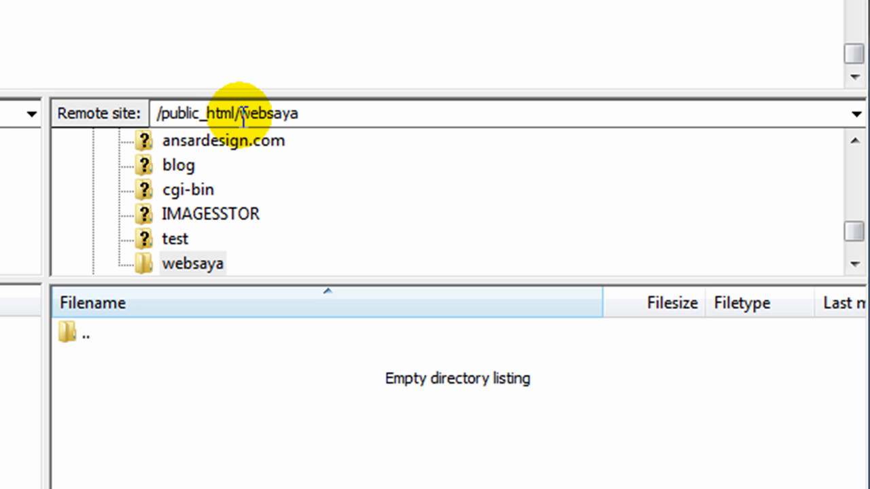
{"action": "left_click_drag", "start_coordinate": [242, 114], "coordinate": [305, 113]}
{"action": "left_click", "coordinate": [282, 373]}
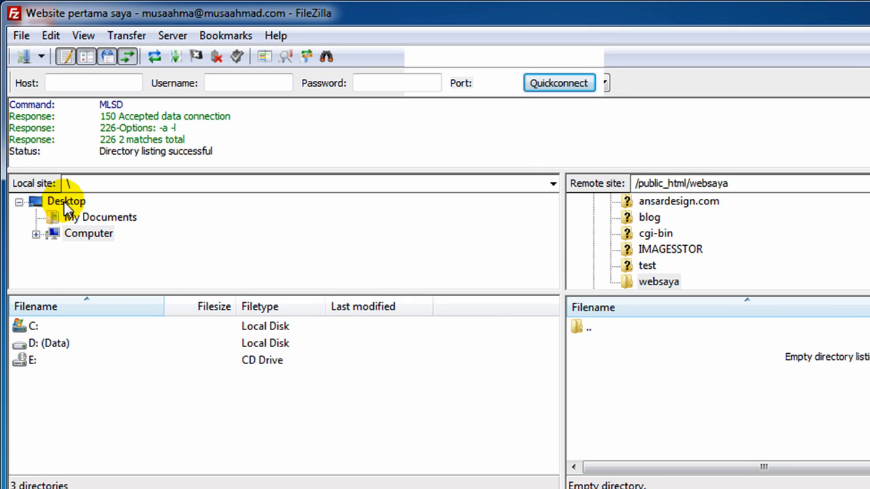
- Open the Desktop's webwebweb folder locally and select all 6 files and 8 folders
{"action": "left_click", "coordinate": [65, 202]}
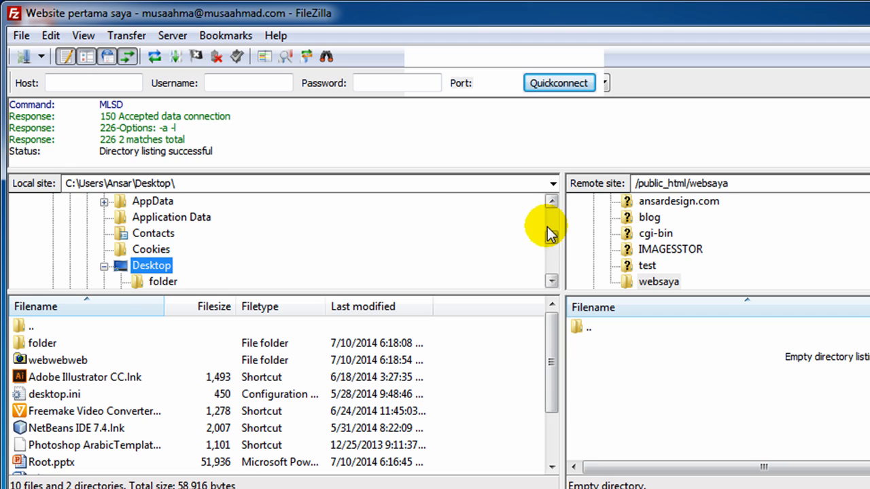
{"action": "left_click_drag", "start_coordinate": [554, 241], "coordinate": [551, 210]}
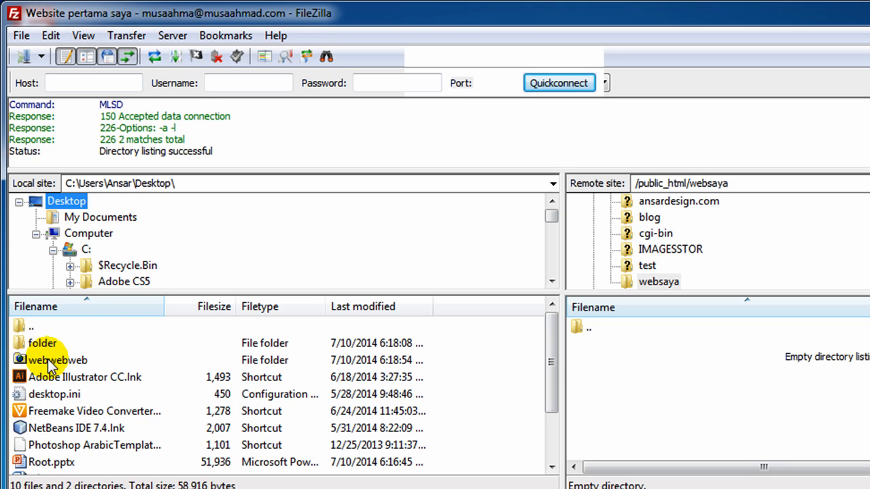
{"action": "left_click", "coordinate": [16, 360]}
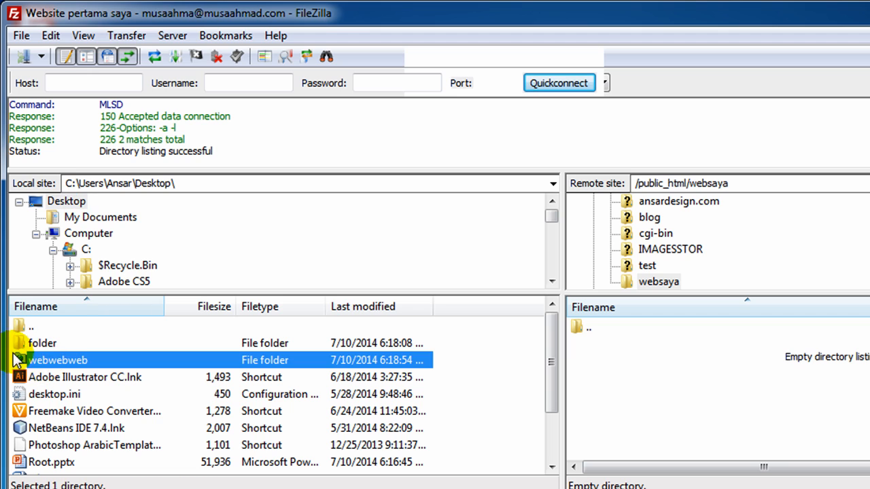
{"action": "double_click", "coordinate": [53, 363]}
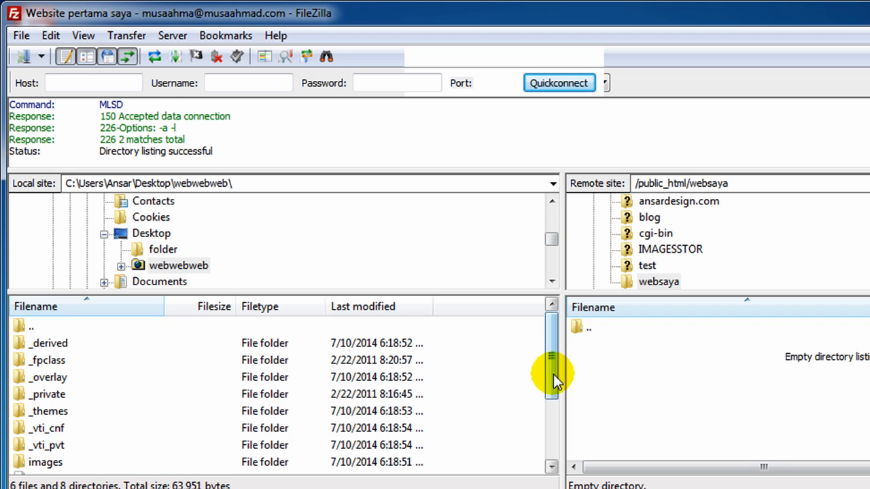
{"action": "left_click_drag", "start_coordinate": [554, 374], "coordinate": [550, 466]}
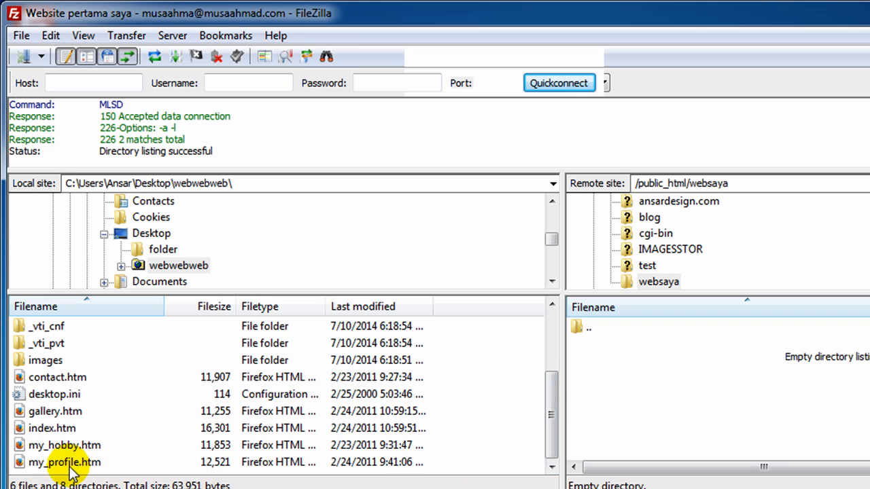
{"action": "left_click_drag", "start_coordinate": [554, 421], "coordinate": [559, 440]}
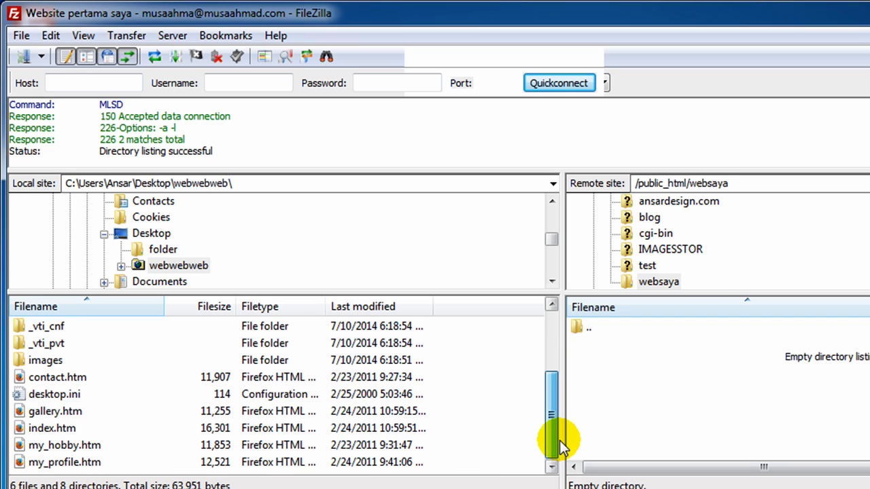
{"action": "left_click_drag", "start_coordinate": [82, 462], "coordinate": [27, 331]}
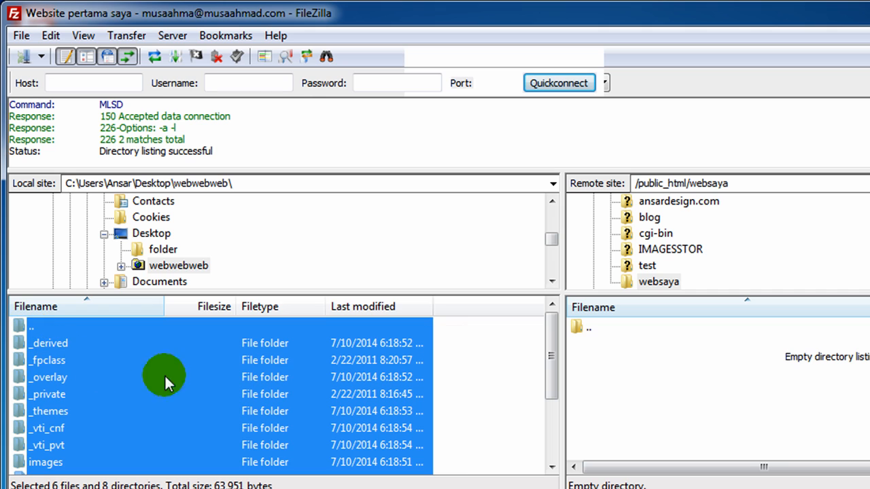
- Upload the selected webwebweb contents into websaya, choosing Overwrite for the existing file
{"action": "left_click_drag", "start_coordinate": [551, 369], "coordinate": [530, 344]}
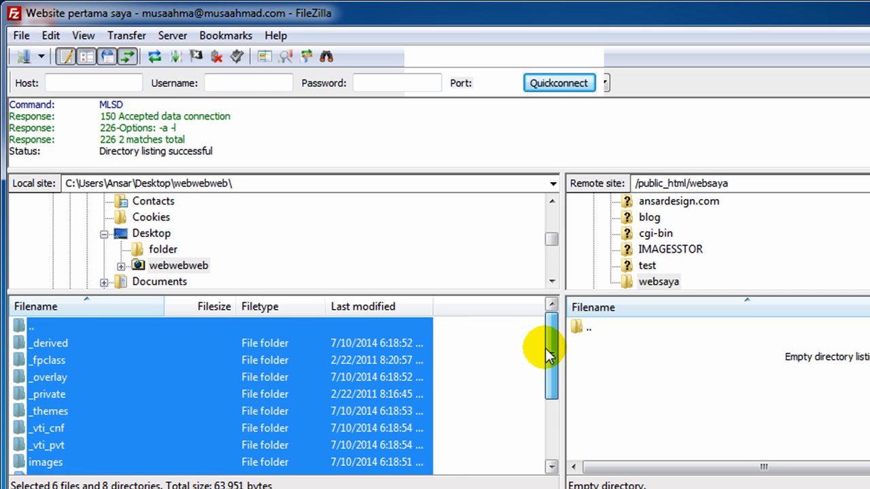
{"action": "right_click", "coordinate": [265, 371]}
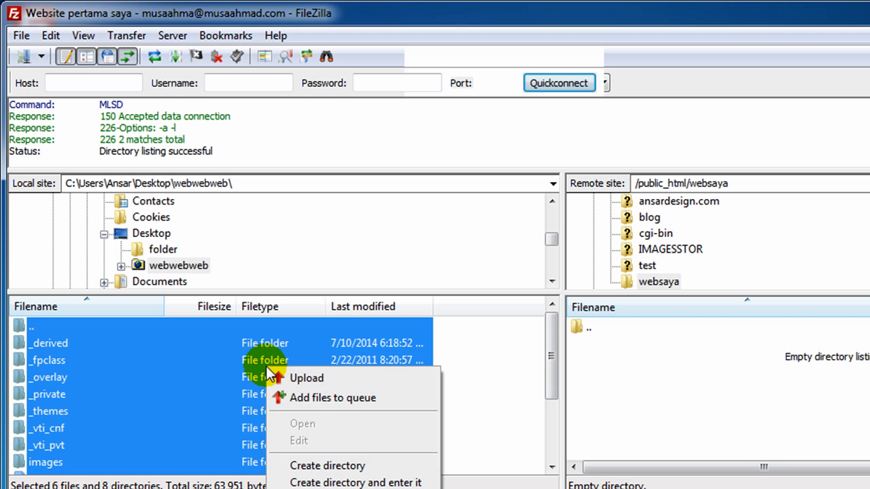
{"action": "left_click", "coordinate": [325, 382]}
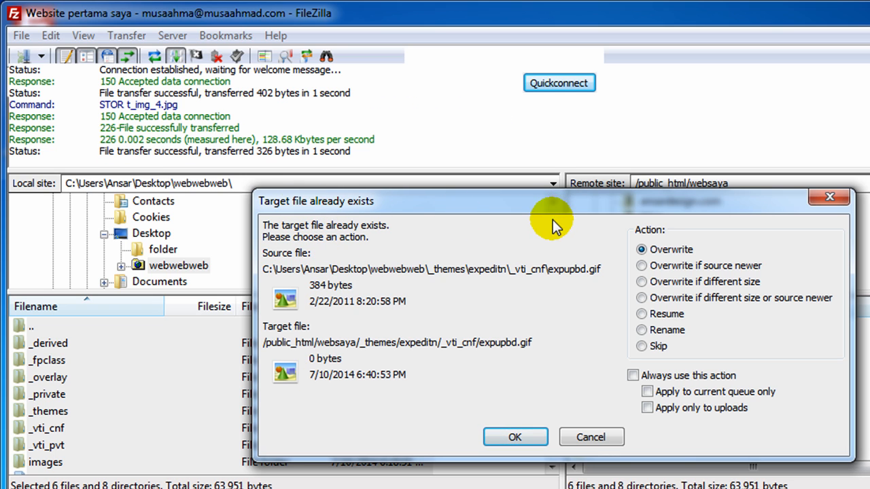
{"action": "left_click", "coordinate": [518, 438]}
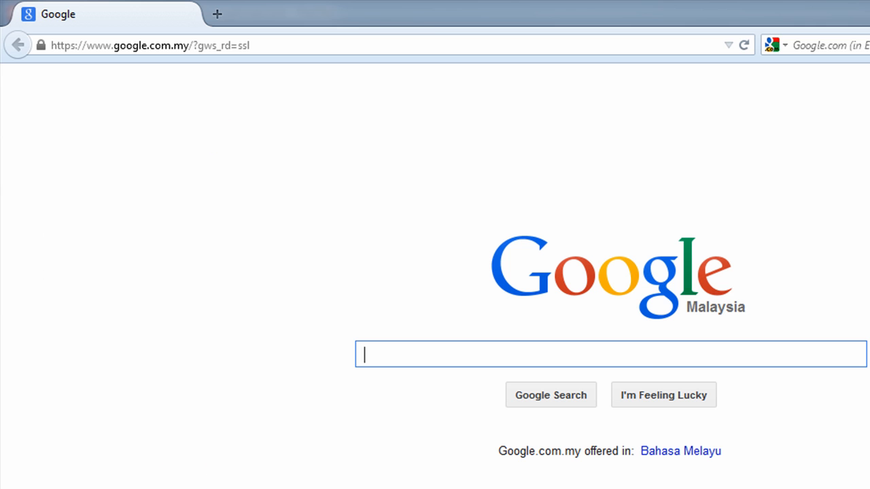
- Load the site's domain plus /websaya in Firefox to show the 'Selamat Datang ke Website Saya' homepage
{"action": "left_click", "coordinate": [130, 46]}
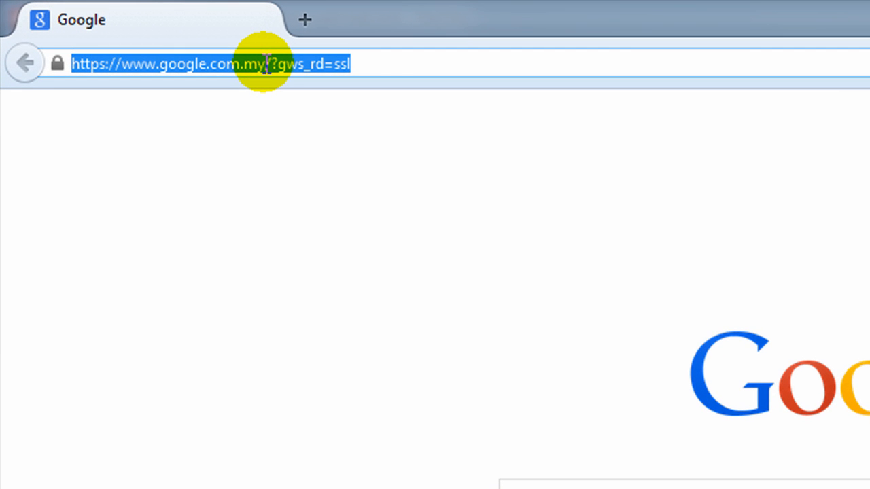
{"action": "type", "text": "www.m"}
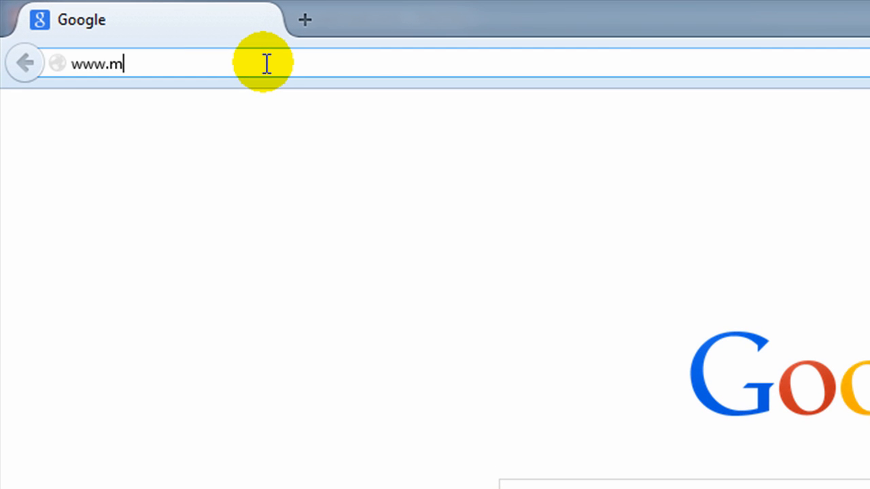
{"action": "type", "text": "usaahmad."}
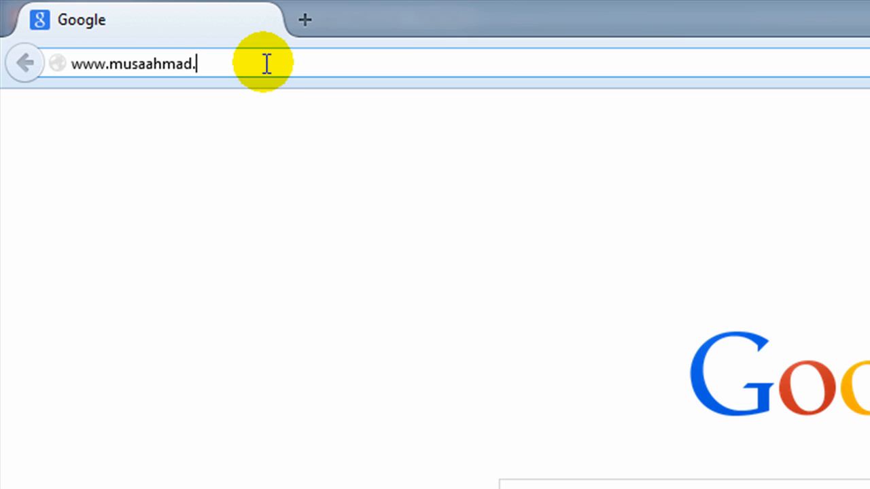
{"action": "type", "text": "com/websaya"}
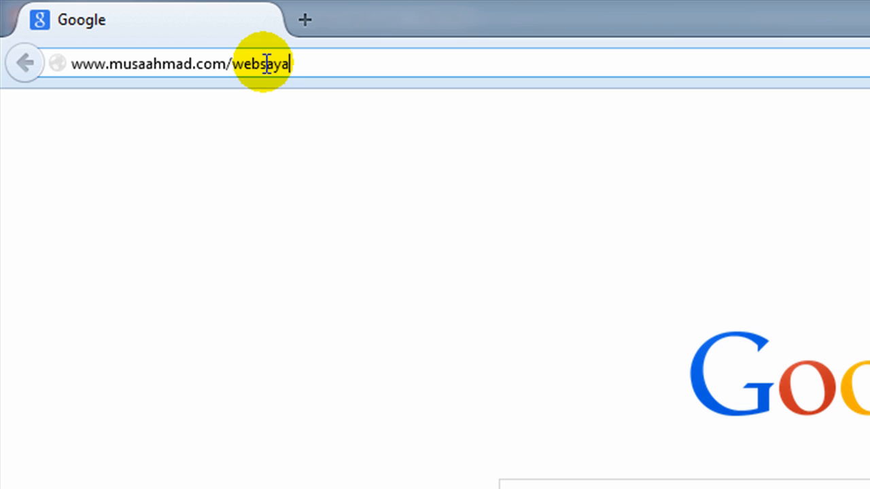
{"action": "key", "text": "Return"}
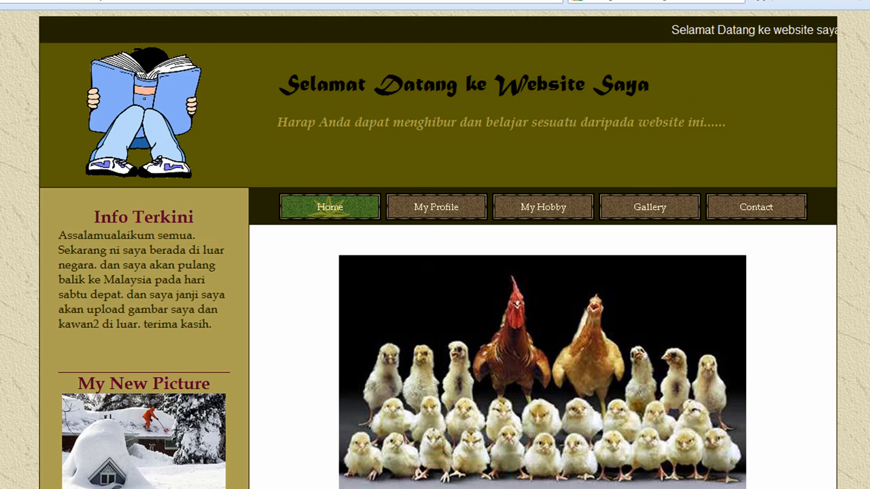
- Scroll through the live homepage, then go to its My Profile page
{"action": "scroll", "coordinate": [542, 272], "scroll_direction": "down", "scroll_amount": 13}
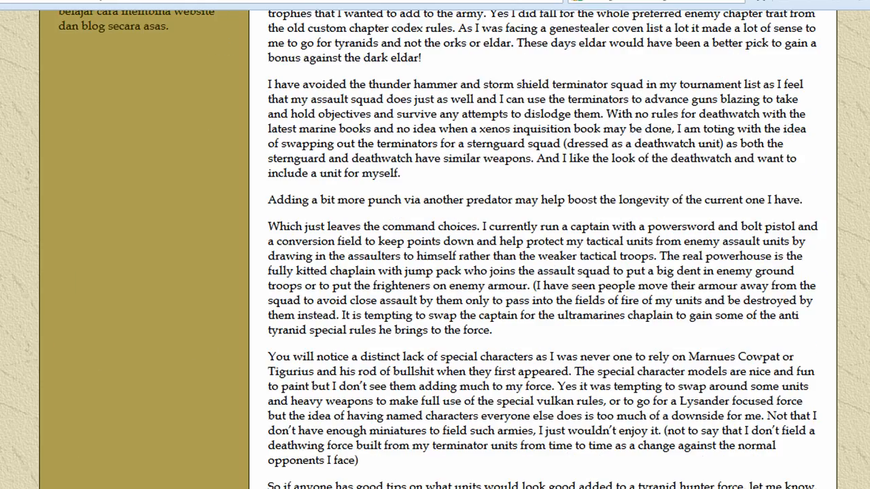
{"action": "scroll", "coordinate": [542, 272], "scroll_direction": "down", "scroll_amount": 3}
{"action": "scroll", "coordinate": [543, 272], "scroll_direction": "up", "scroll_amount": 16}
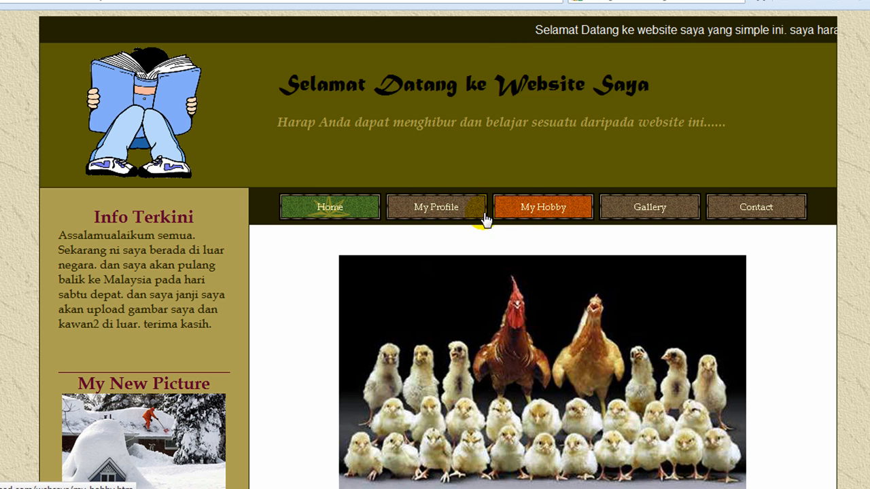
{"action": "scroll", "coordinate": [461, 197], "scroll_direction": "down", "scroll_amount": 1}
{"action": "left_click", "coordinate": [441, 125]}
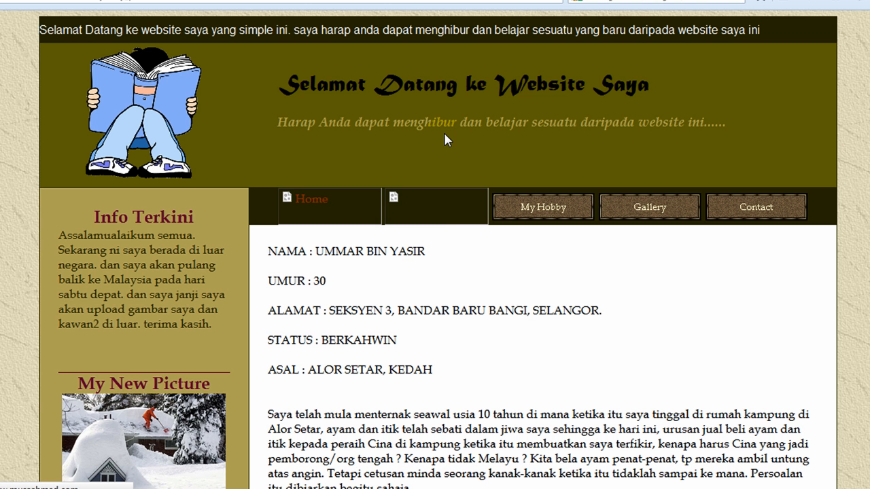